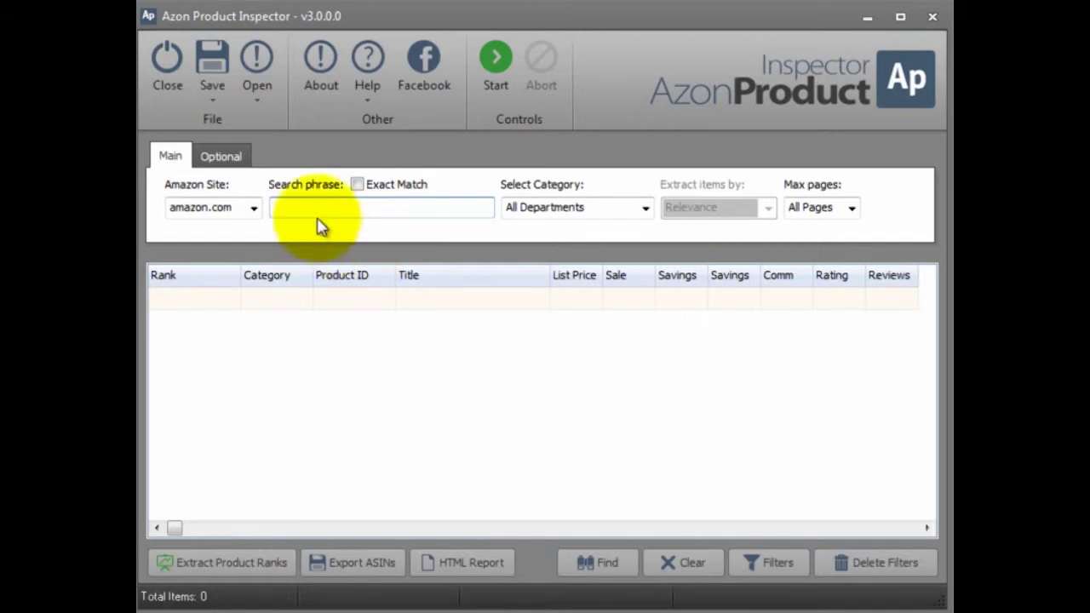
# Step: Set up a 'samsung 3d tv' search in the Electronics category, capped at 2 pages
pyautogui.write('sa')
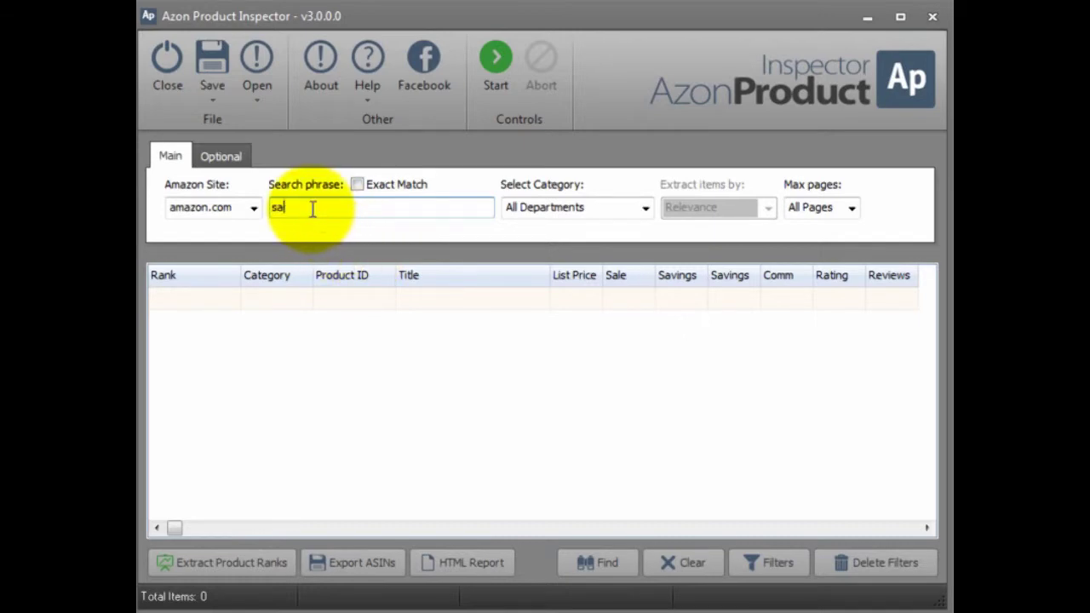
pyautogui.write('msung 3d tv')
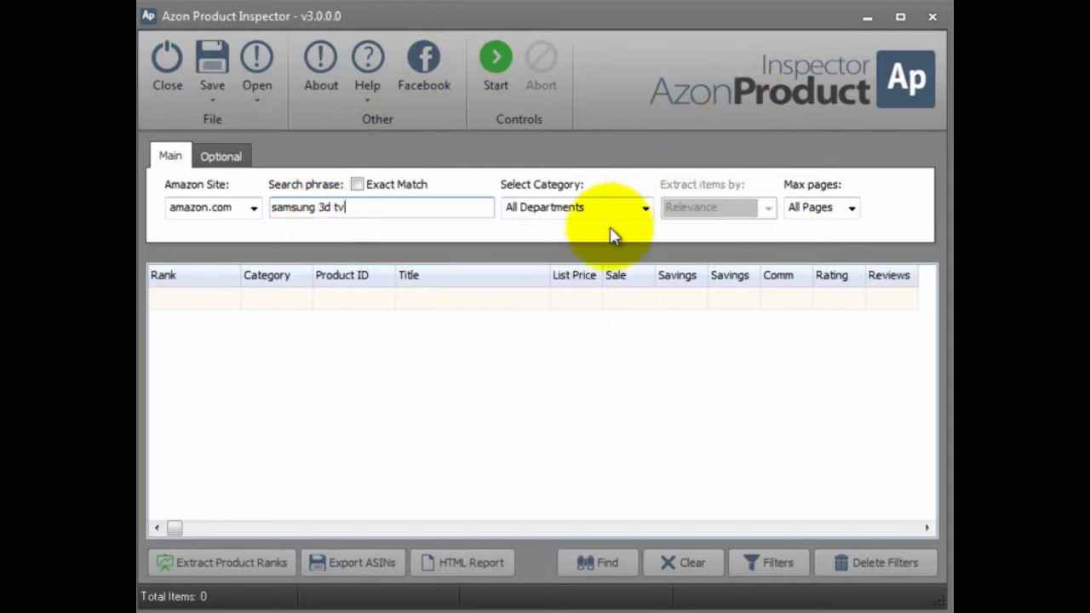
pyautogui.click(634, 215)
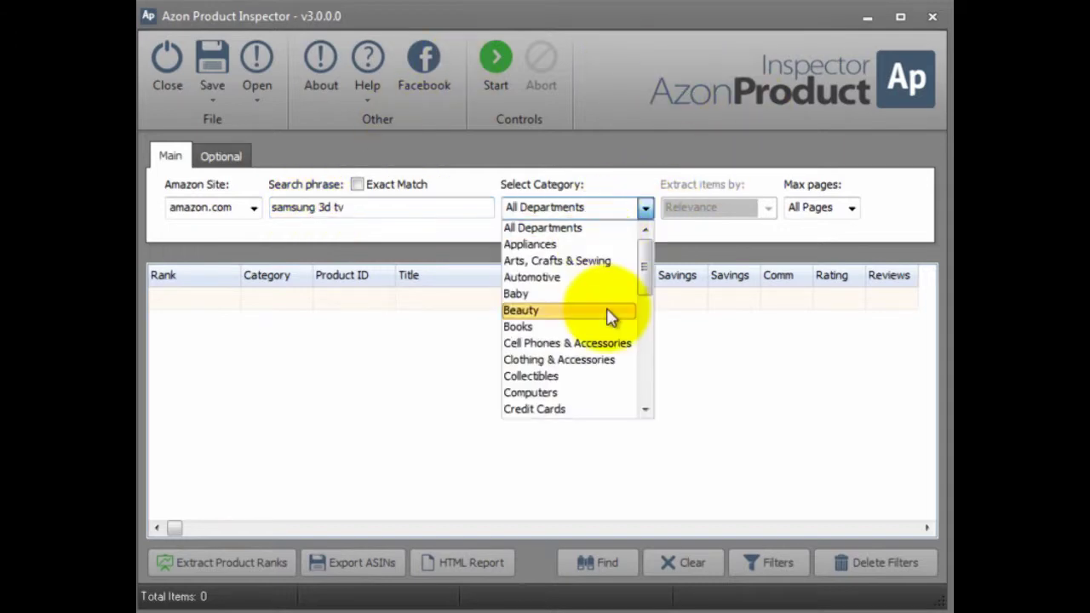
pyautogui.scroll(-1, 581, 379)
pyautogui.click(579, 375)
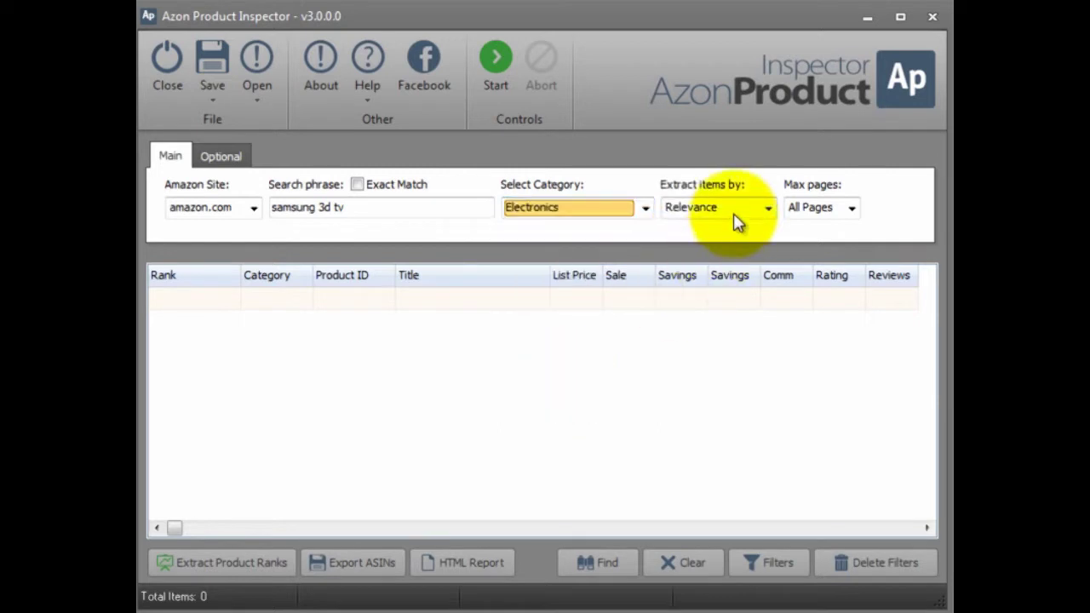
pyautogui.click(832, 209)
pyautogui.click(820, 262)
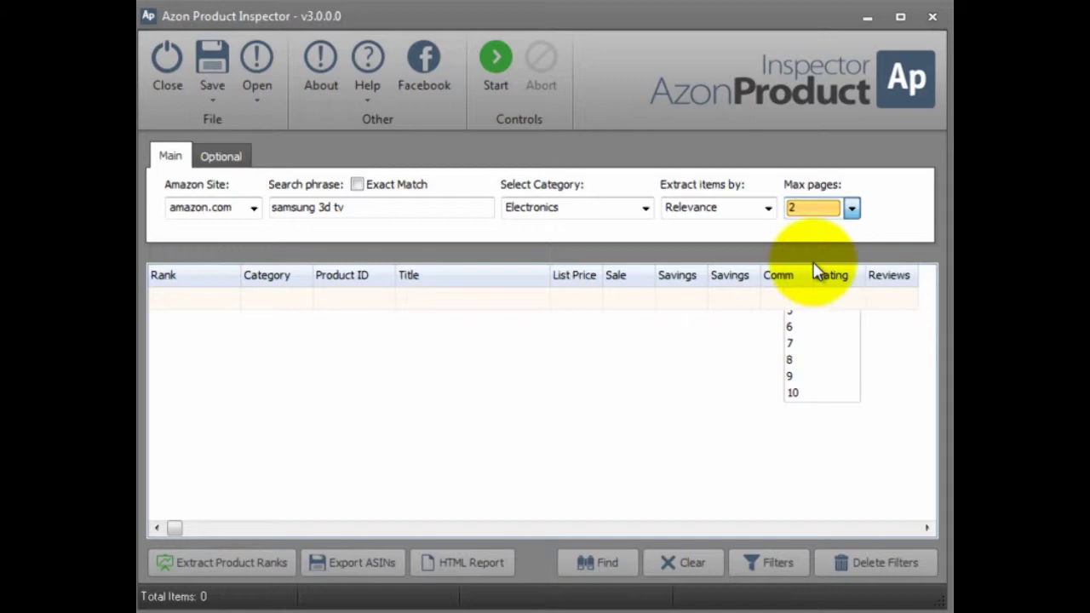
# Step: Run the search so 46 Samsung products are listed, then move over to WordPress
pyautogui.click(498, 61)
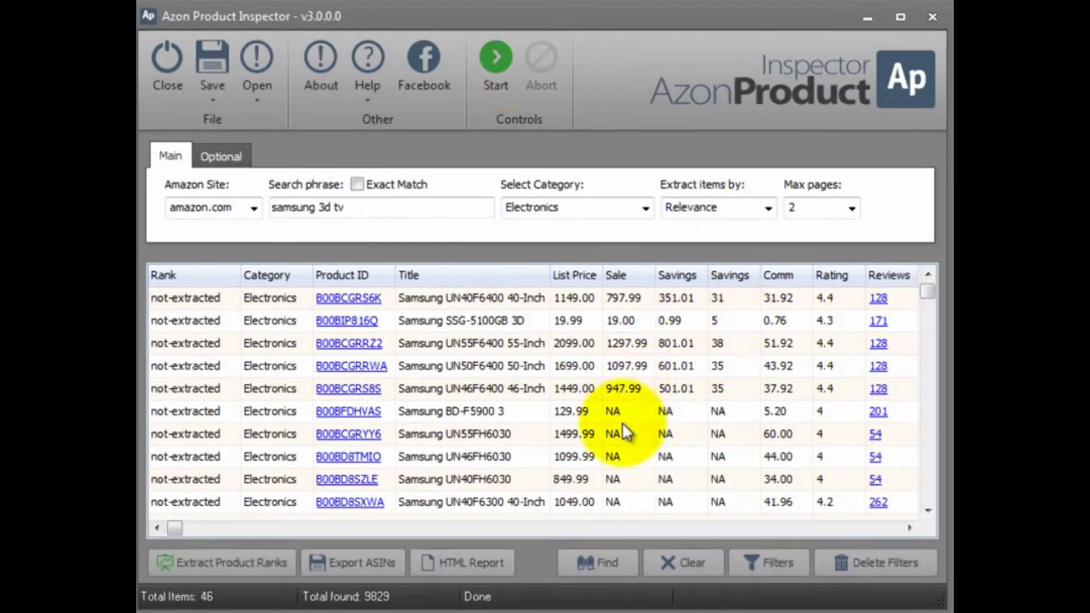
pyautogui.moveTo(925, 296); pyautogui.dragTo(548, 371)
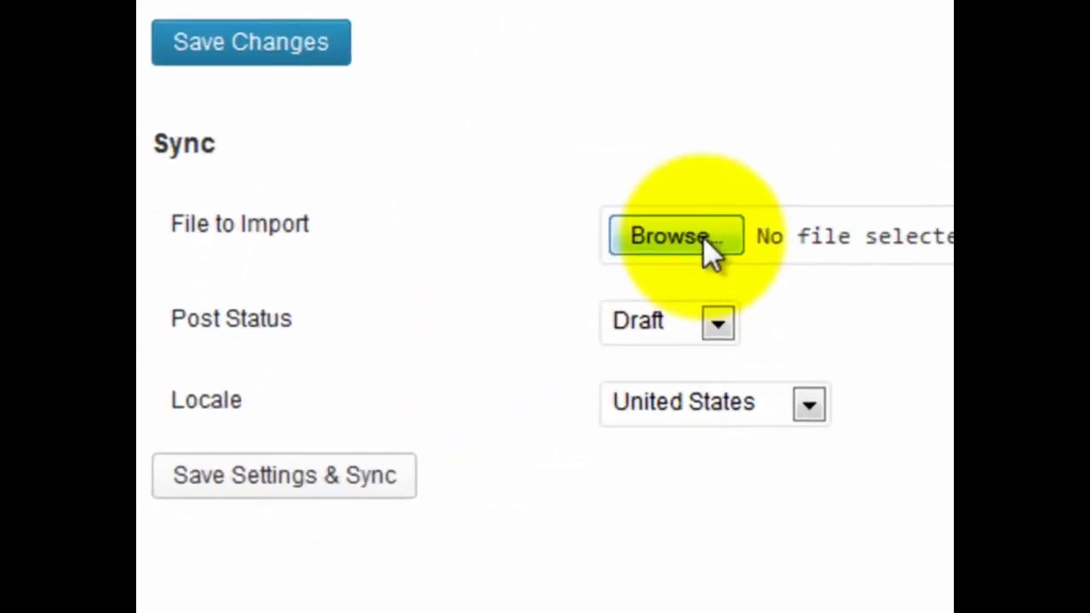
# Step: Sync asins.txt with Post Status Draft and save settings, creating 42 posts
pyautogui.click(439, 421)
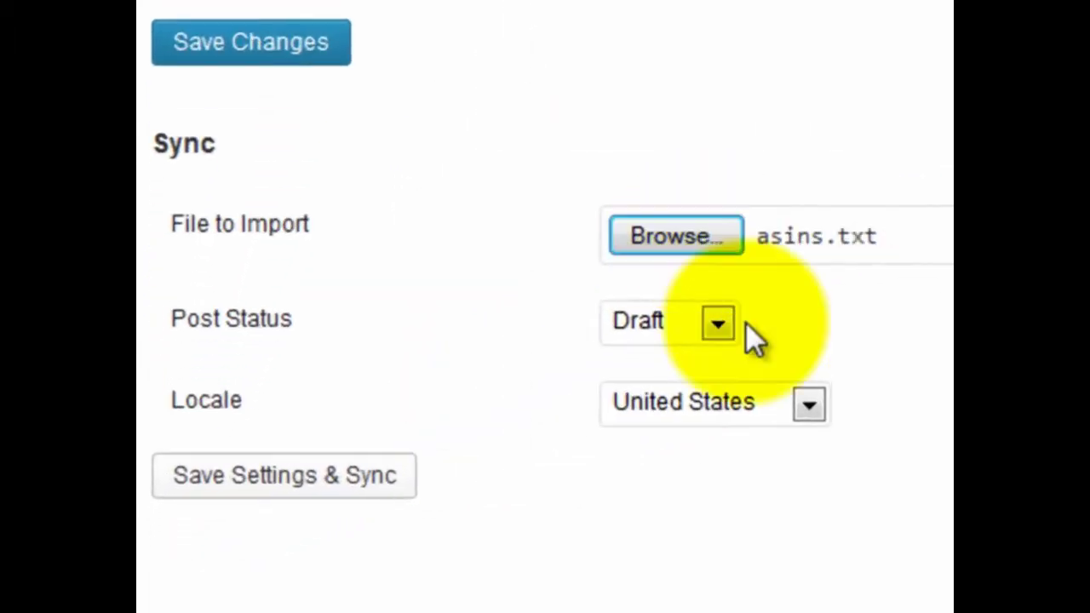
pyautogui.click(676, 332)
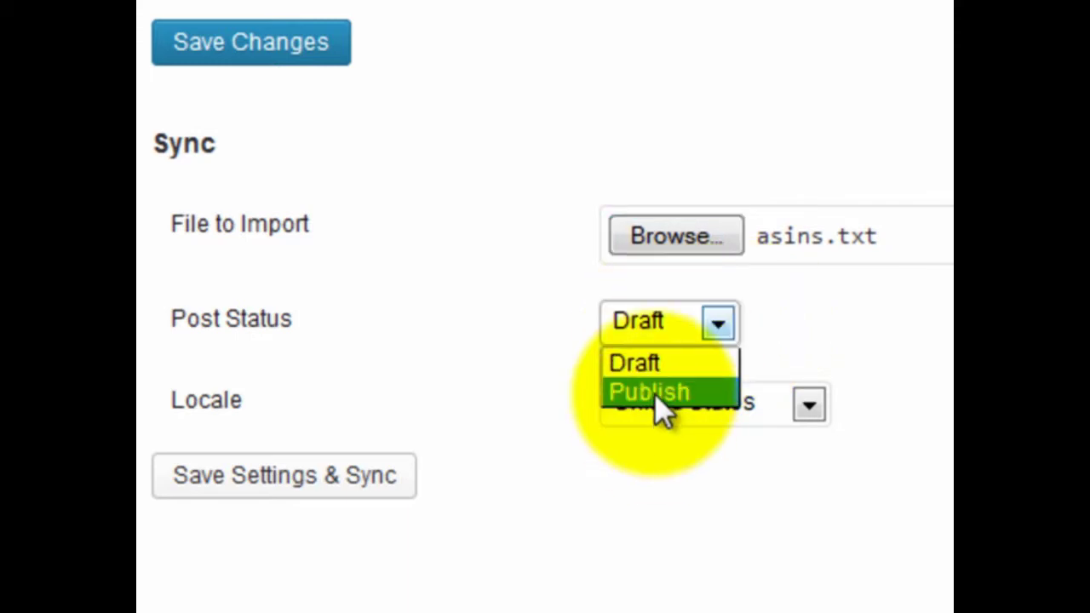
pyautogui.click(557, 357)
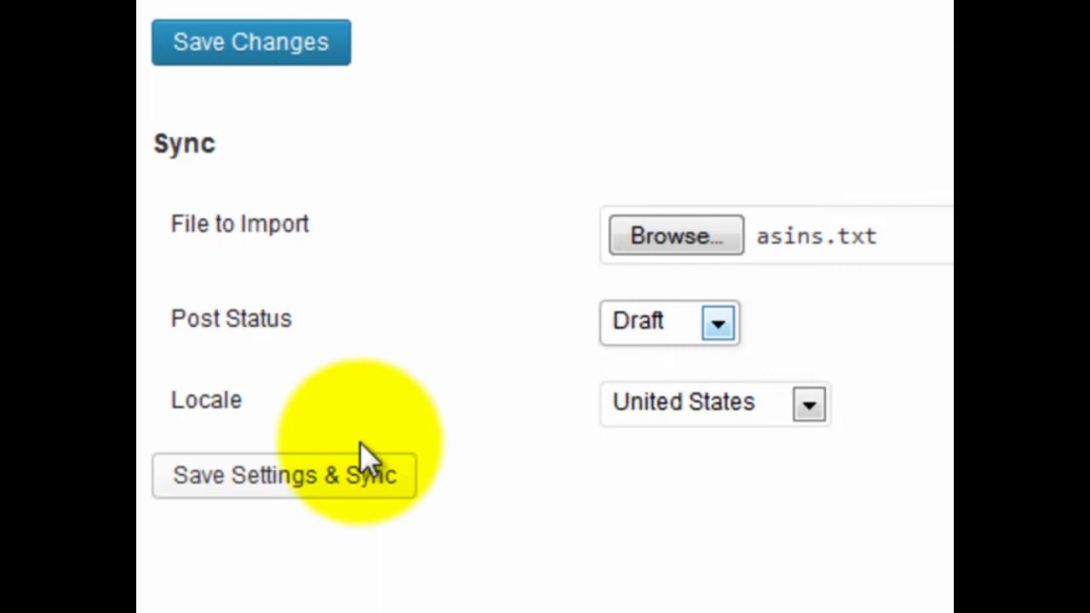
pyautogui.click(357, 479)
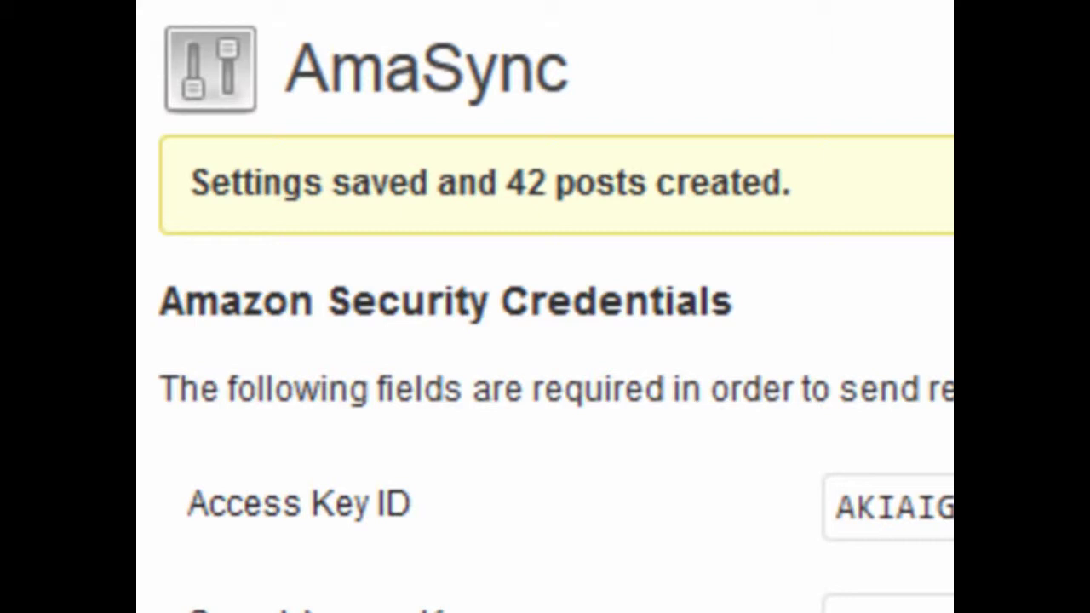
# Step: Open All Posts in a new tab and bring up the UN55F6300 post's Edit link options
pyautogui.moveTo(141, 213)
pyautogui.rightClick(243, 223)
pyautogui.click(263, 274)
pyautogui.hotkey('ctrl', 'Tab')
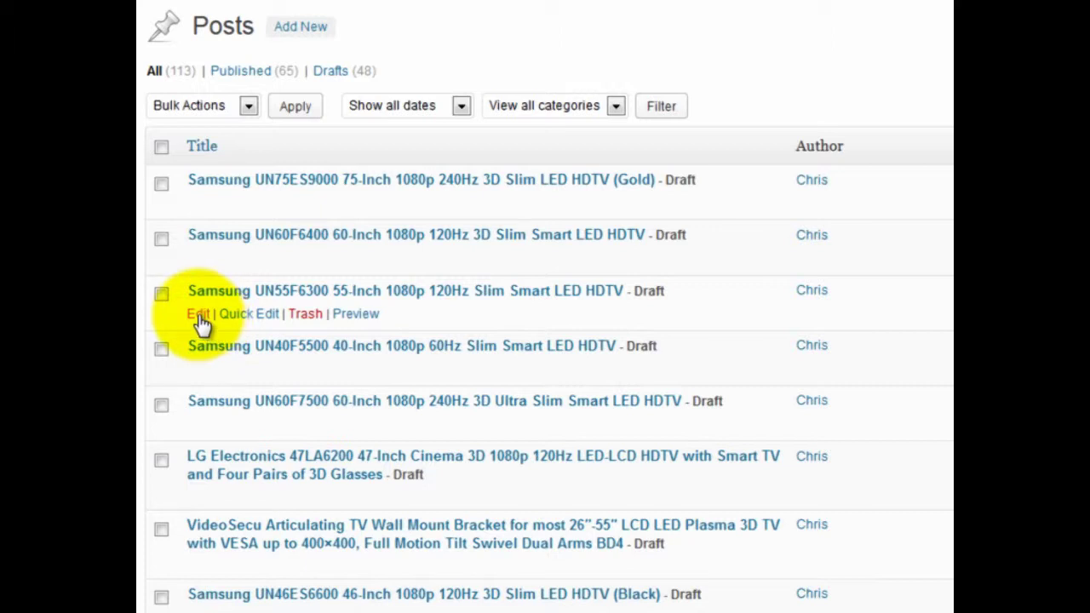
pyautogui.rightClick(200, 321)
# Step: Open the UN55F6300 editor in a new tab and move 'Price:' onto its own line
pyautogui.click(256, 331)
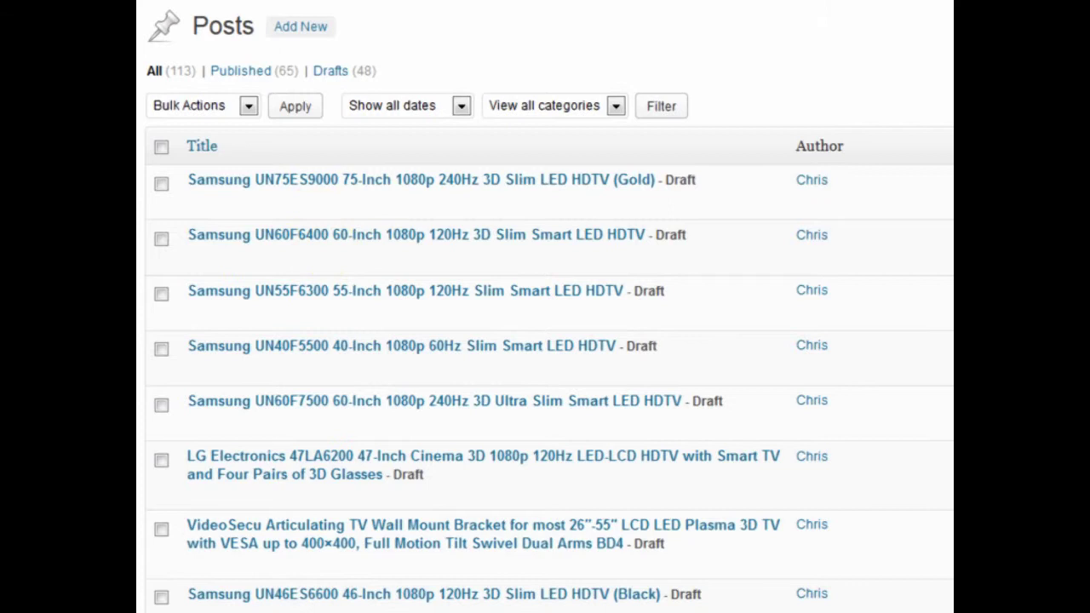
pyautogui.hotkey('ctrl', 'Tab')
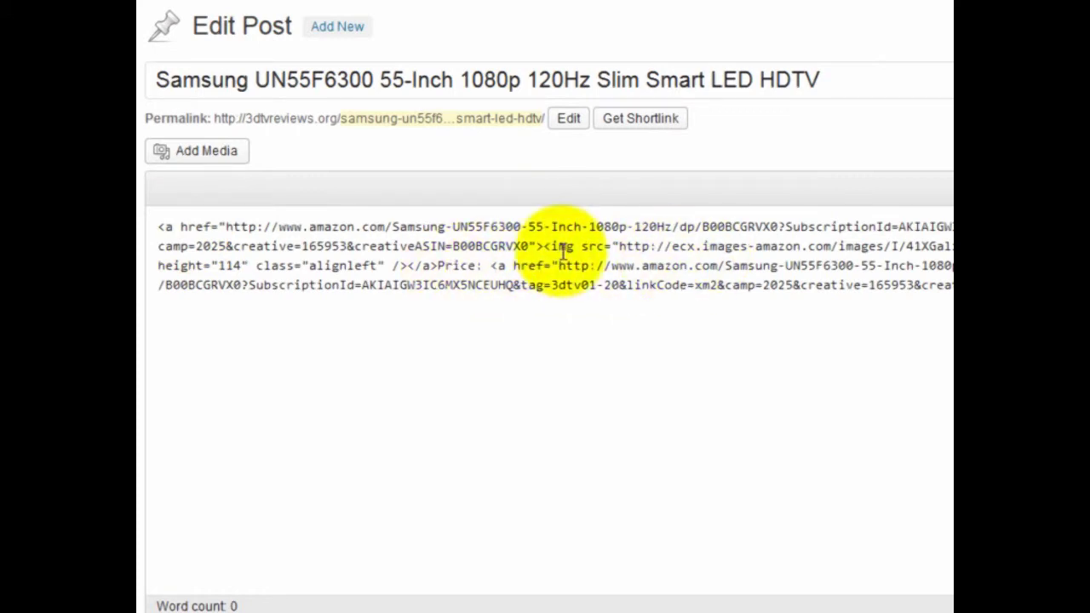
pyautogui.click(438, 266)
pyautogui.press('Return')
pyautogui.press('Return')
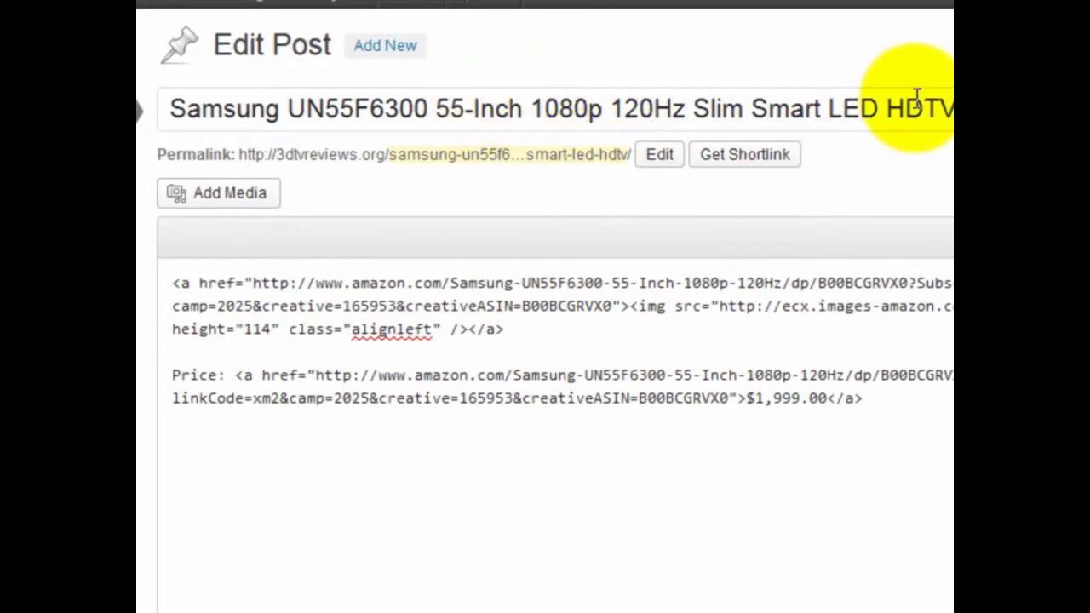
# Step: Replace '120Hz Slim Smart LED HDTV' at the end of the title with 'Review'
pyautogui.moveTo(609, 109); pyautogui.dragTo(953, 109)
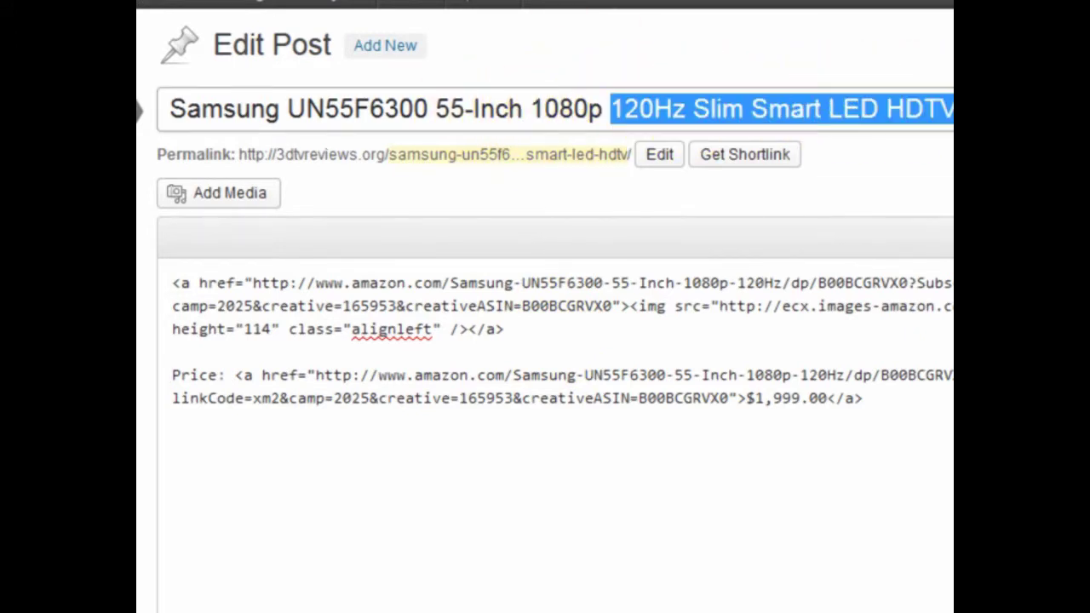
pyautogui.press('BackSpace')
pyautogui.press('BackSpace')
pyautogui.press('BackSpace')
pyautogui.press('BackSpace')
pyautogui.press('BackSpace')
pyautogui.press('BackSpace')
pyautogui.press('BackSpace')
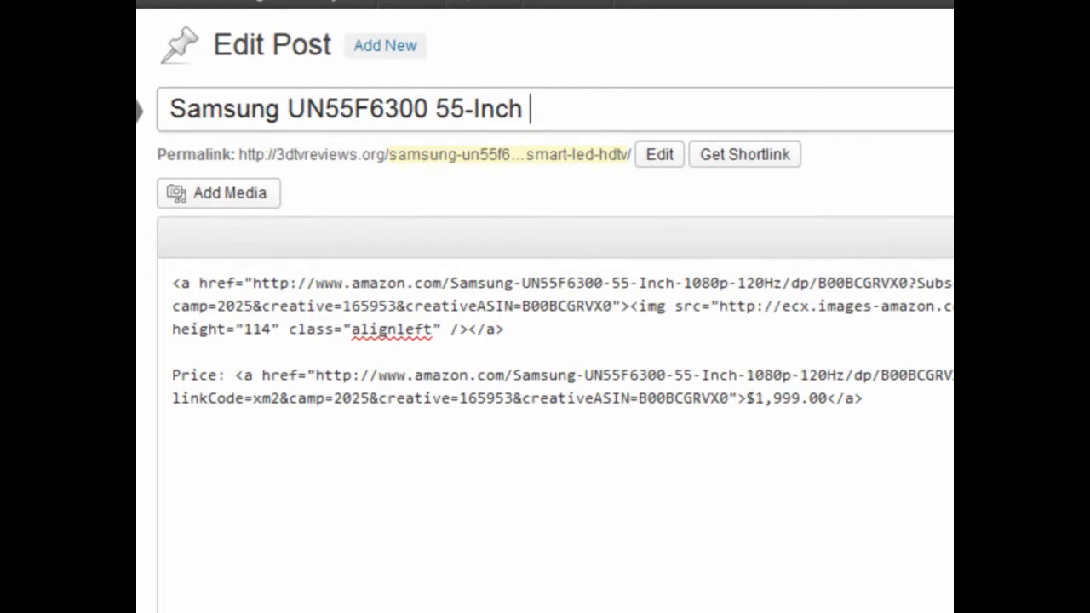
pyautogui.write('Review')
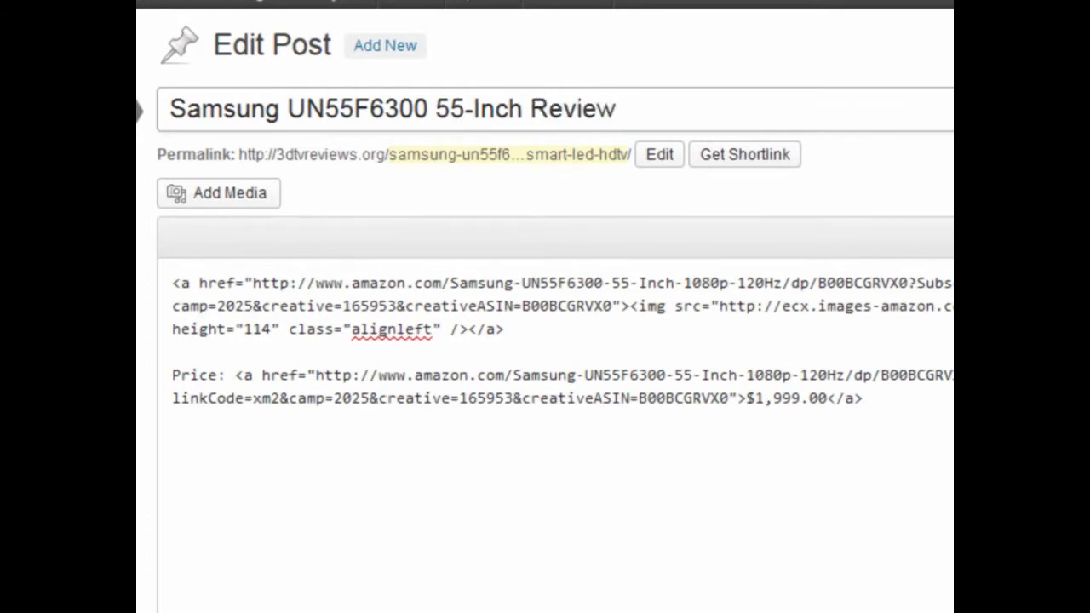
pyautogui.click(608, 328)
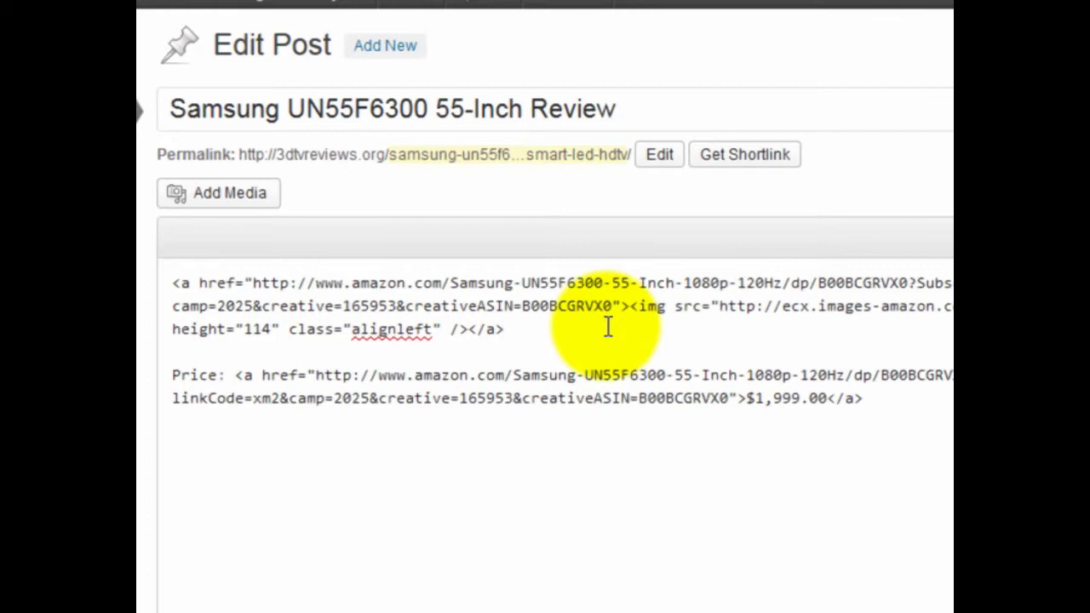